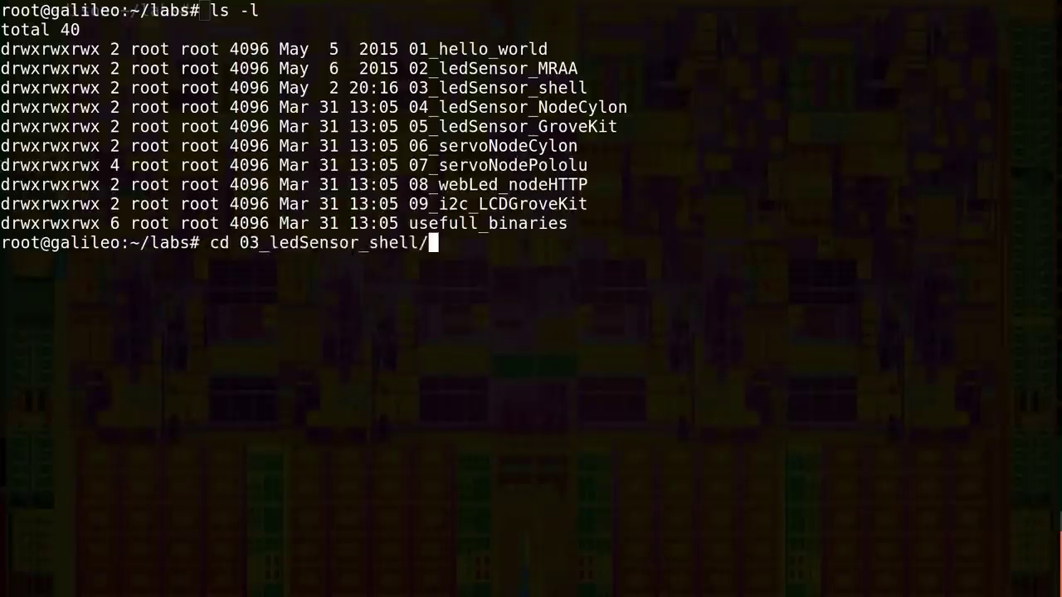
# List the labs folder, enter 03_ledSensor_shell, run ledsensor_galileo.sh, then stop it with Ctrl+C.
pyautogui.press('Return')
pyautogui.write('ls -l')
pyautogui.press('Return')
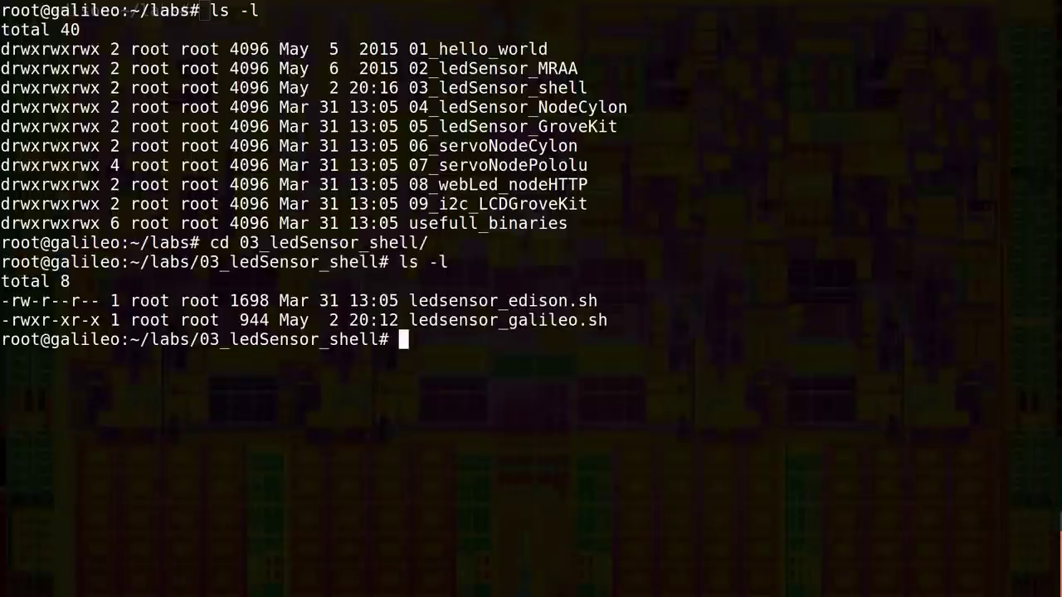
pyautogui.write('sh l')
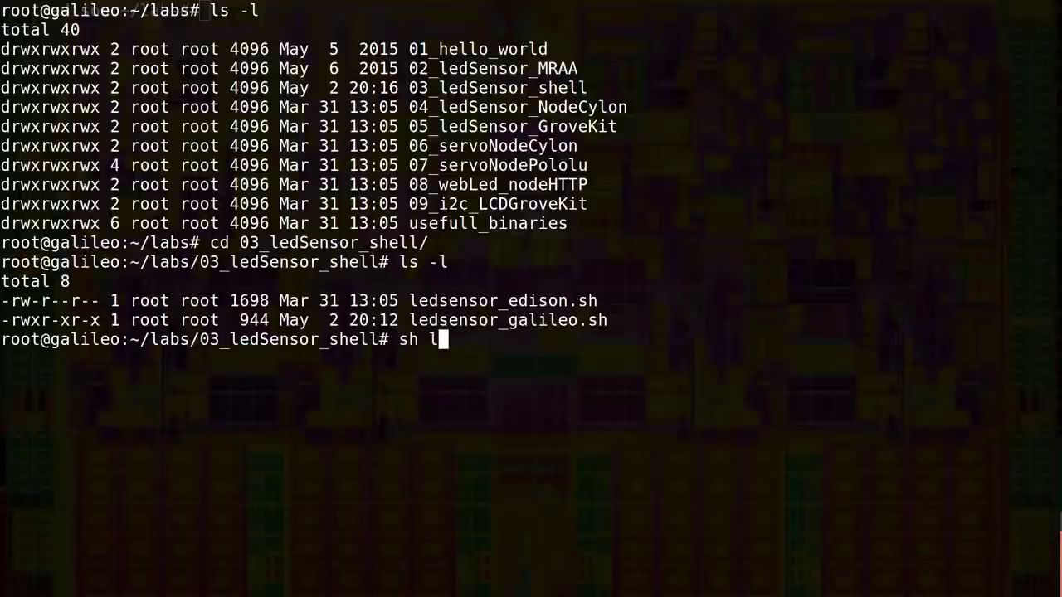
pyautogui.press('Tab')
pyautogui.write('g')
pyautogui.press('Tab')
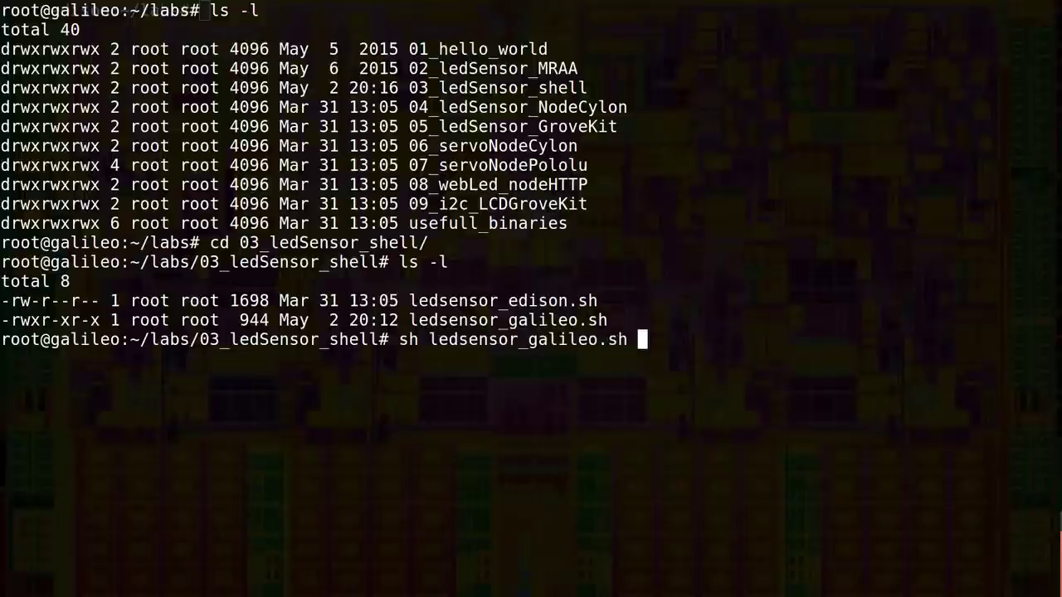
pyautogui.press('Return')
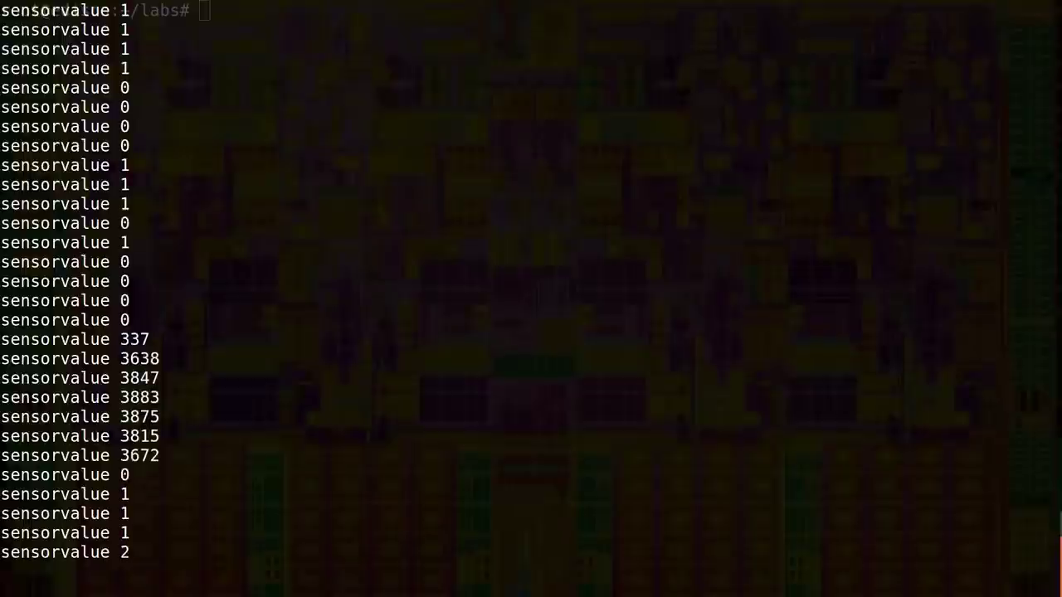
pyautogui.hotkey('ctrl', 'c')
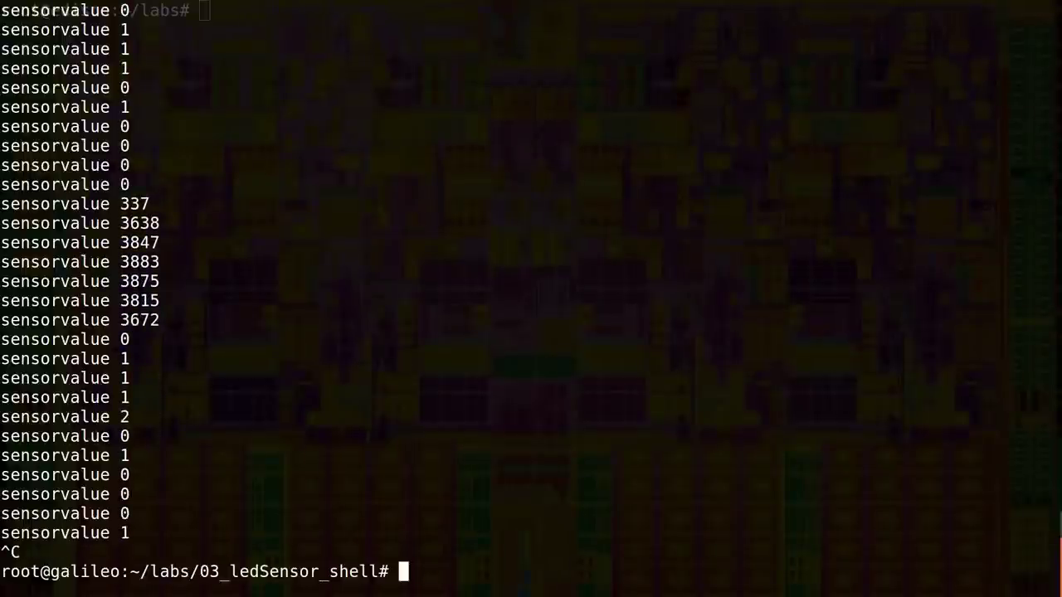
pyautogui.write('cat')
# Open ledsensor_galileo.sh in Vim.
pyautogui.press('BackSpace')
pyautogui.press('BackSpace')
pyautogui.press('BackSpace')
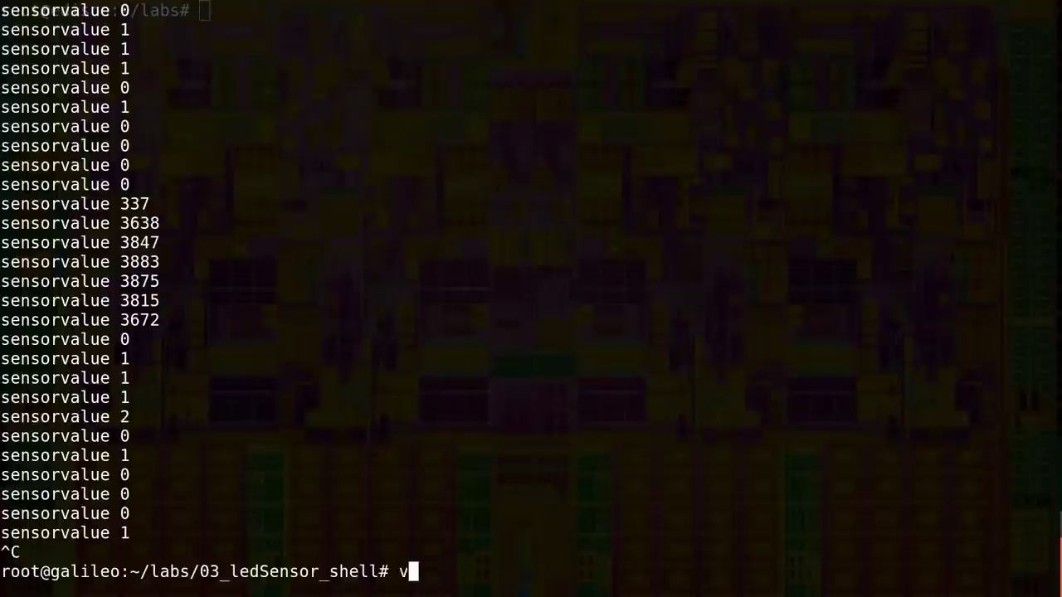
pyautogui.write('vim le')
pyautogui.press('Tab')
pyautogui.write('_')
pyautogui.press('Tab')
pyautogui.press('Return')
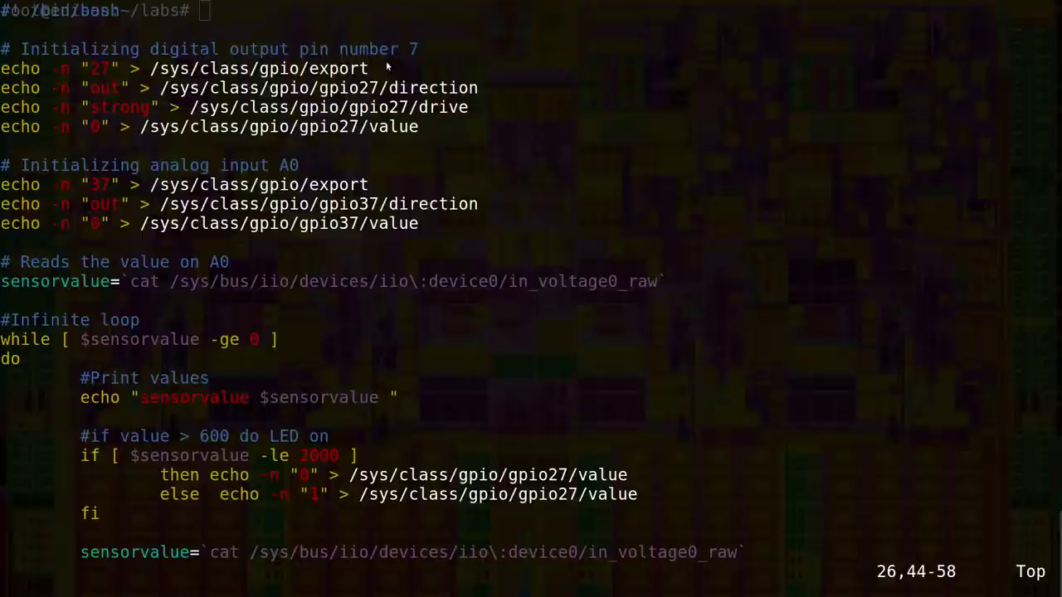
# Highlight the 'output pin number 7' comment, the /sys/class/gpio/export path and gpio27.
pyautogui.moveTo(233, 50); pyautogui.dragTo(421, 50)
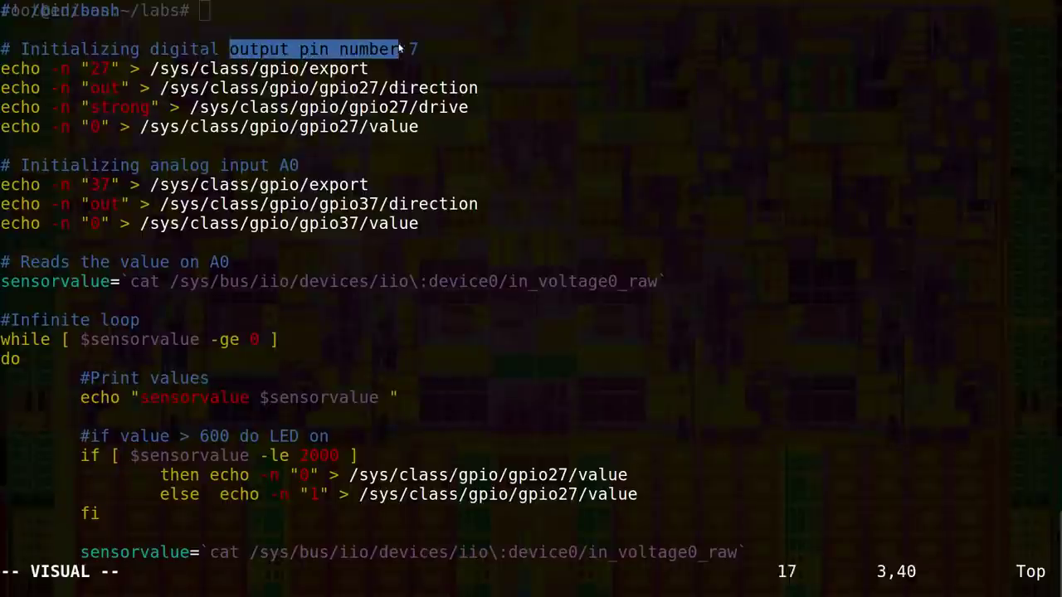
pyautogui.moveTo(156, 69)
pyautogui.mouseDown()
pyautogui.moveTo(373, 69)
pyautogui.moveTo(377, 88)
pyautogui.mouseUp()
pyautogui.click(356, 90)
pyautogui.click(406, 154)
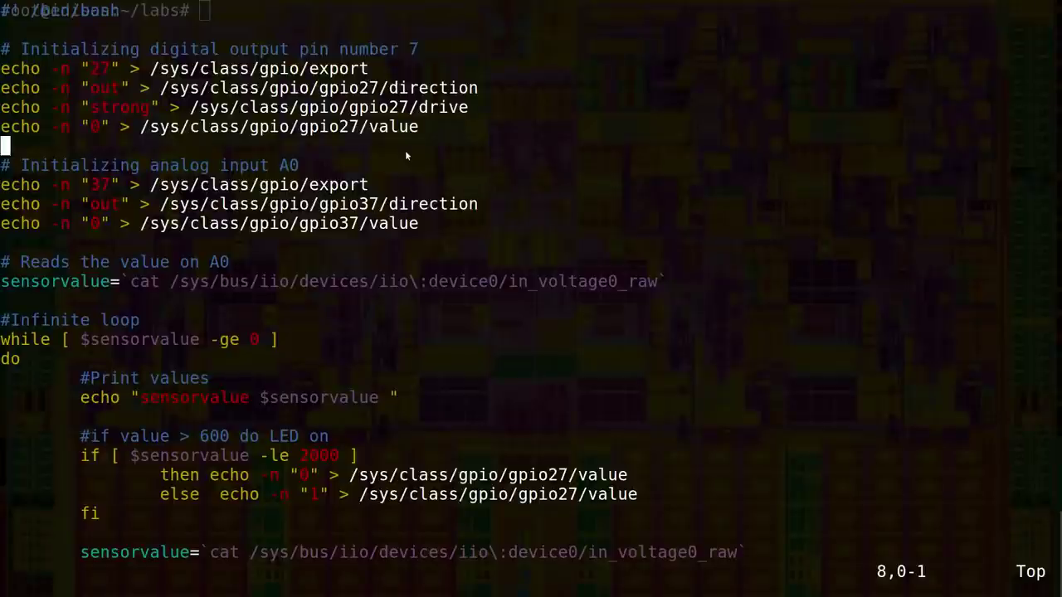
# Highlight the analog input A0 comment, exported pin 37 and the gpio37 direction and value paths.
pyautogui.moveTo(150, 170); pyautogui.dragTo(300, 165)
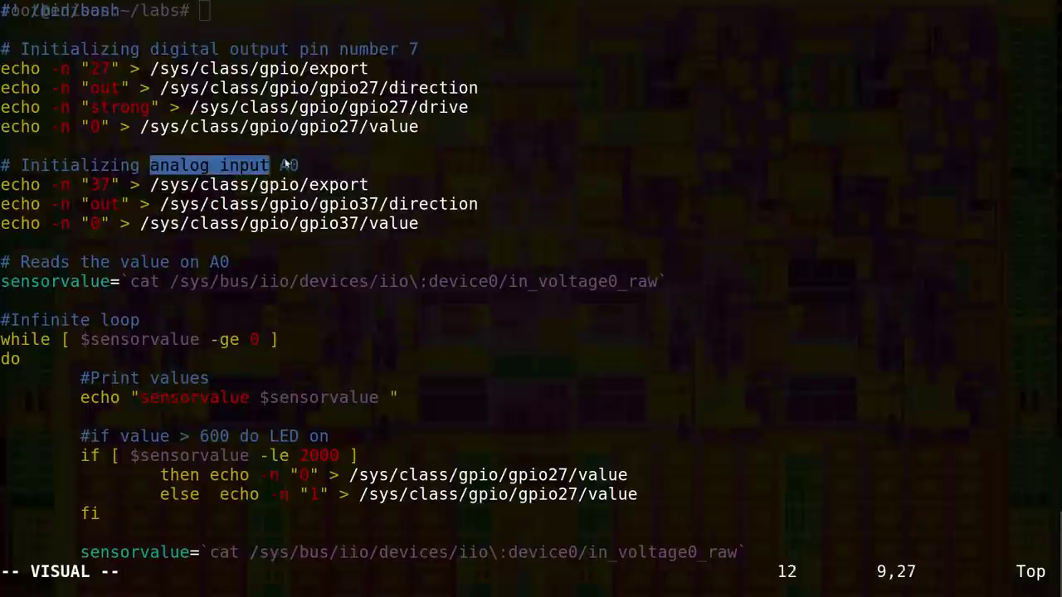
pyautogui.click(382, 156)
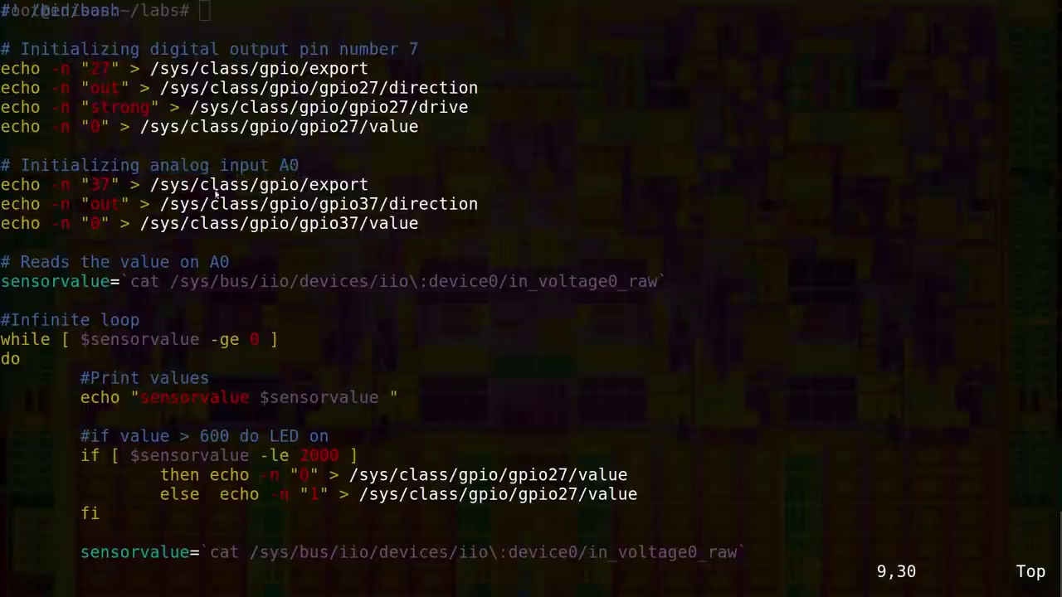
pyautogui.moveTo(93, 184); pyautogui.dragTo(103, 189)
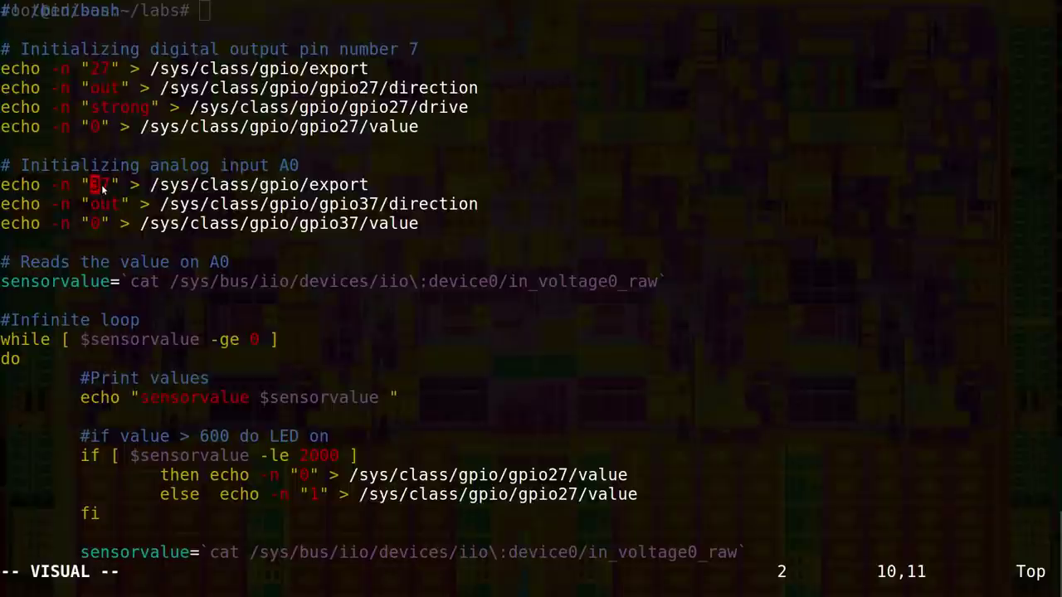
pyautogui.moveTo(321, 204); pyautogui.dragTo(370, 204)
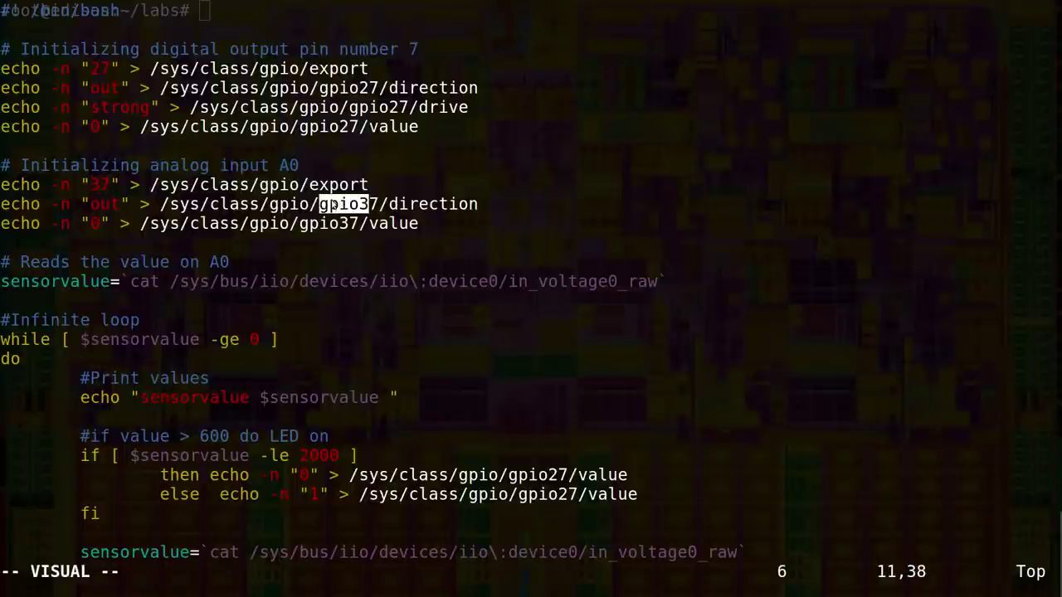
pyautogui.moveTo(303, 223); pyautogui.dragTo(353, 223)
pyautogui.click(322, 257)
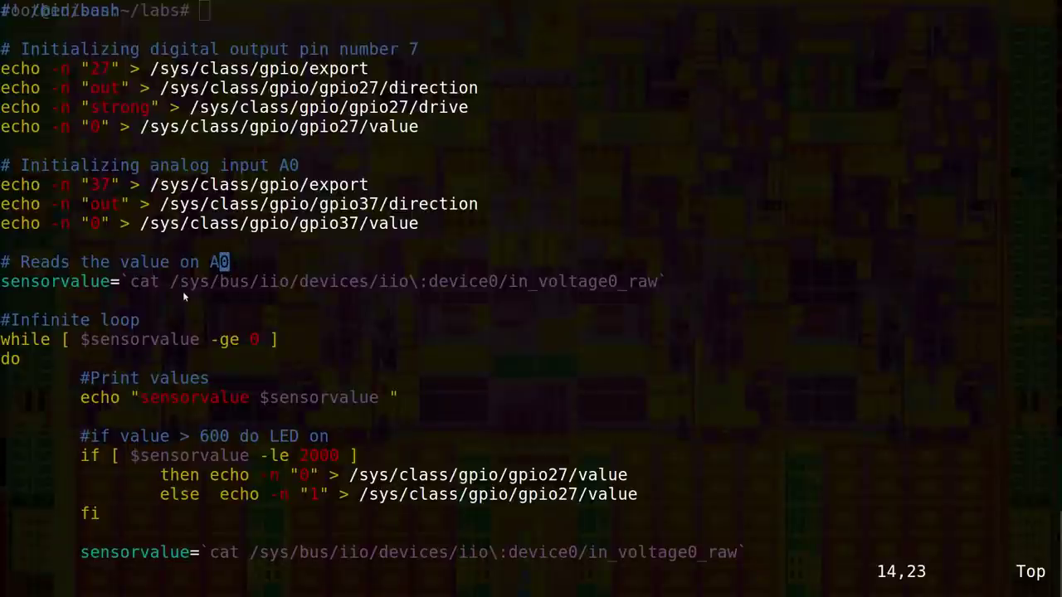
# Highlight the sensorvalue reading line and the lines turning the LED off and on.
pyautogui.tripleClick(135, 283)
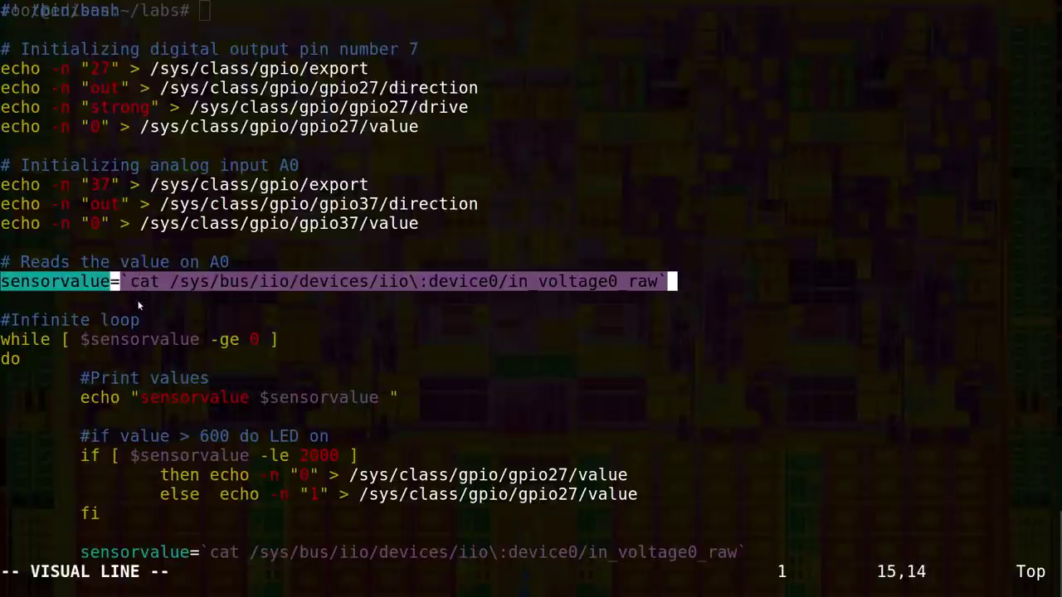
pyautogui.click(139, 306)
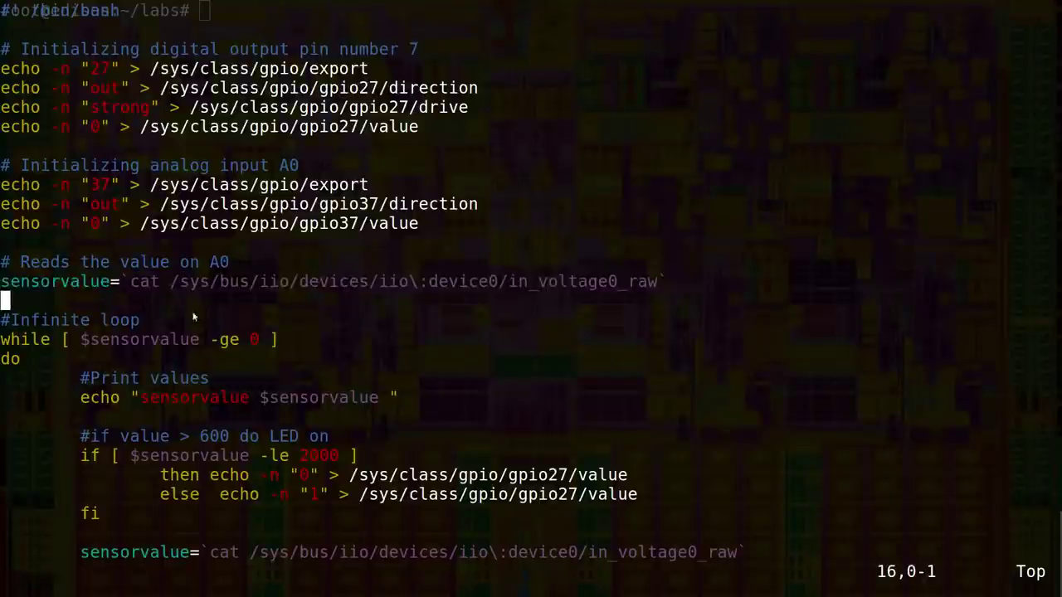
pyautogui.tripleClick(374, 480)
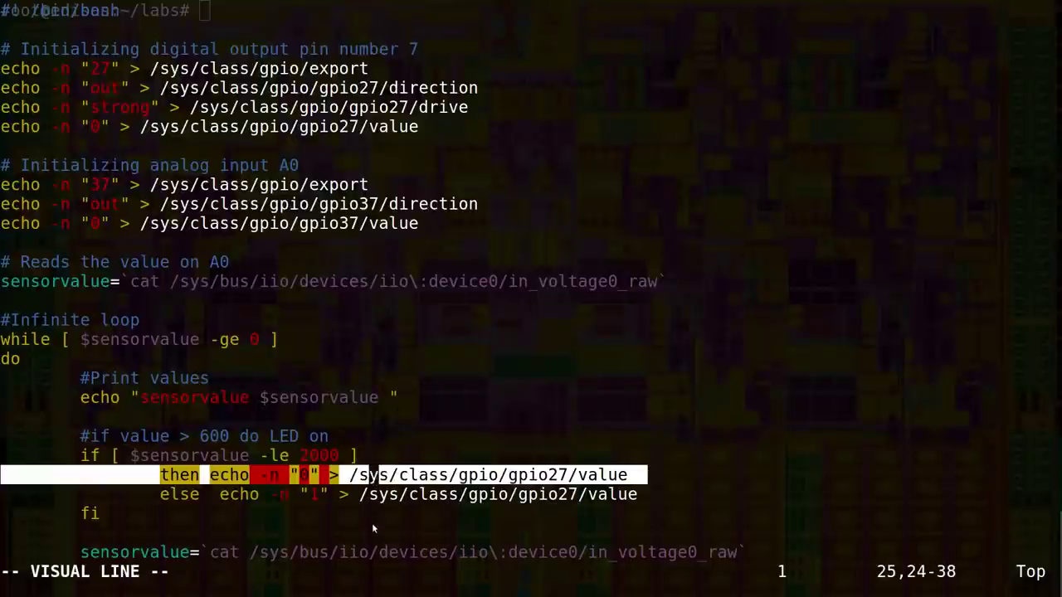
pyautogui.tripleClick(374, 498)
pyautogui.click(357, 520)
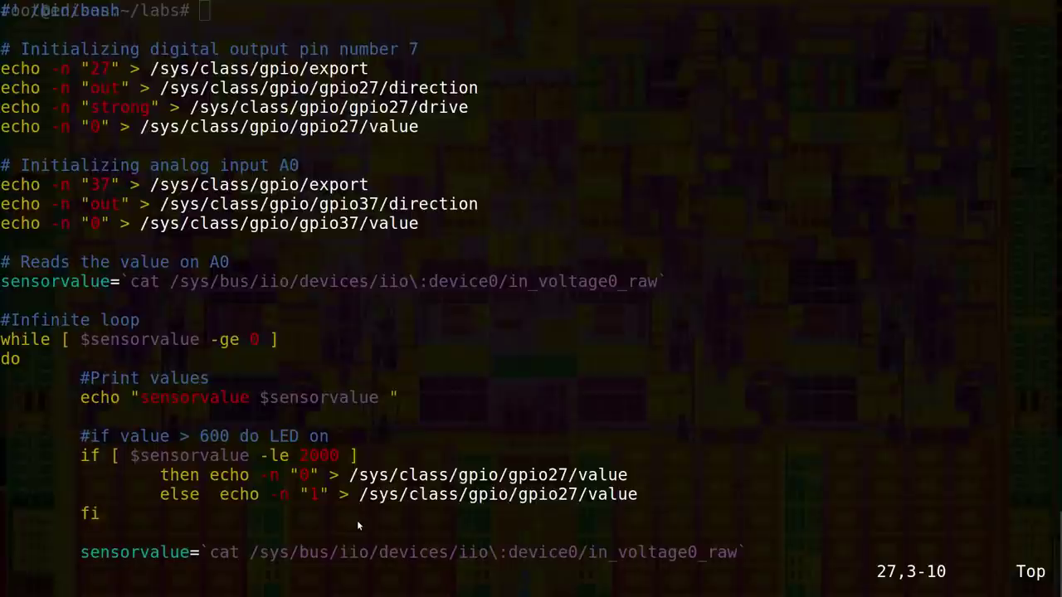
pyautogui.scroll(-2, 357, 520)
pyautogui.scroll(-3, 357, 520)
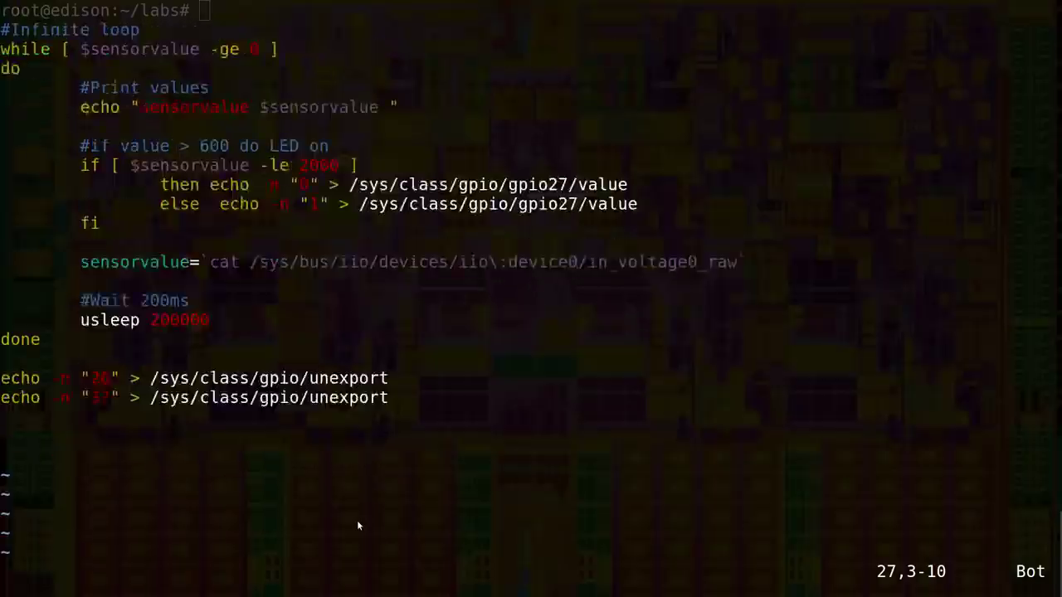
# Highlight the two closing unexport lines, then quit Vim with :q.
pyautogui.moveTo(8, 300); pyautogui.dragTo(93, 381)
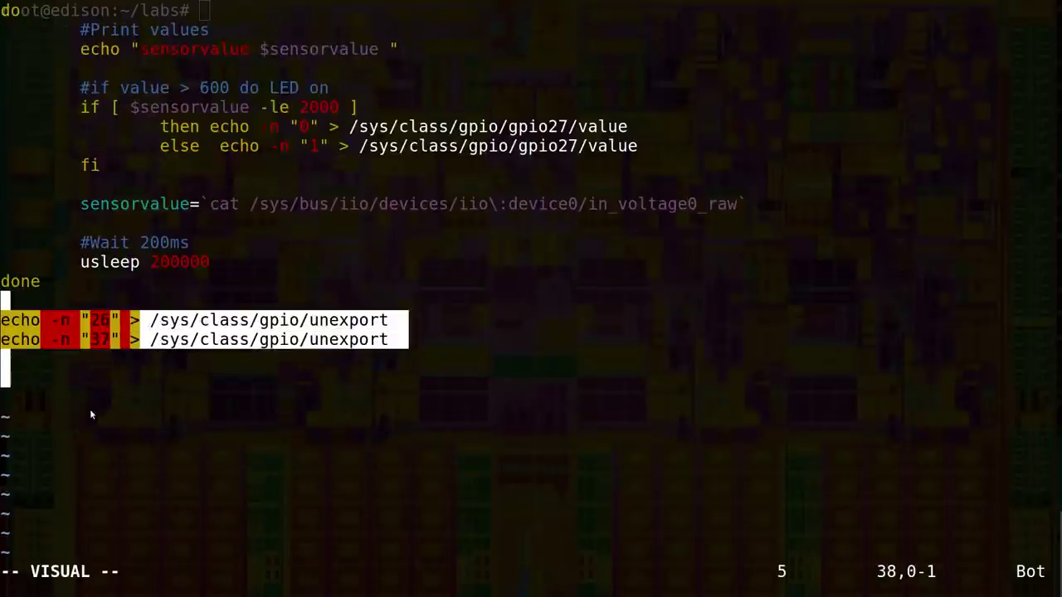
pyautogui.click(102, 357)
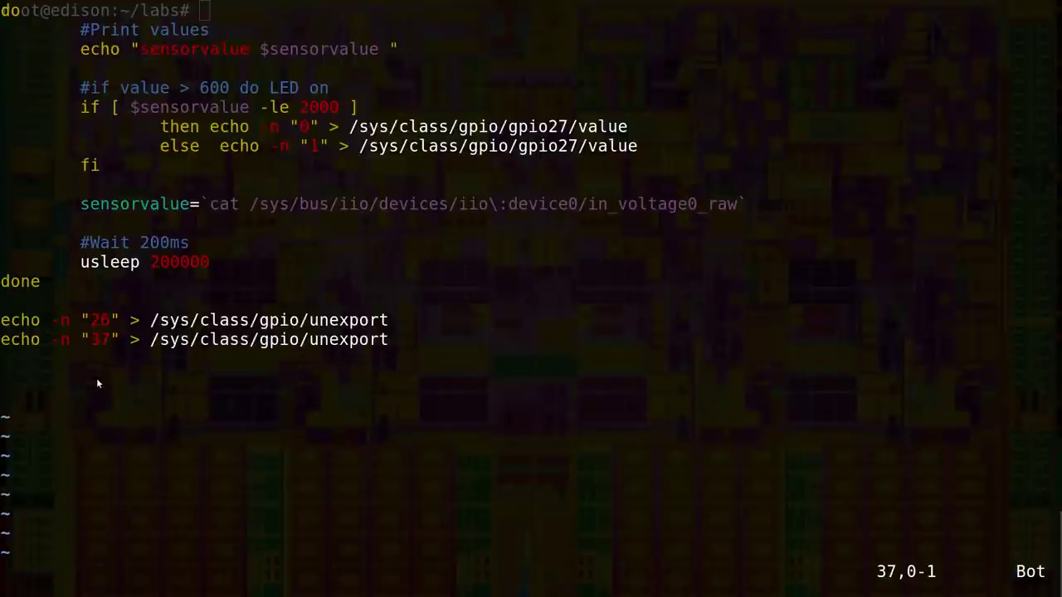
pyautogui.write(':')
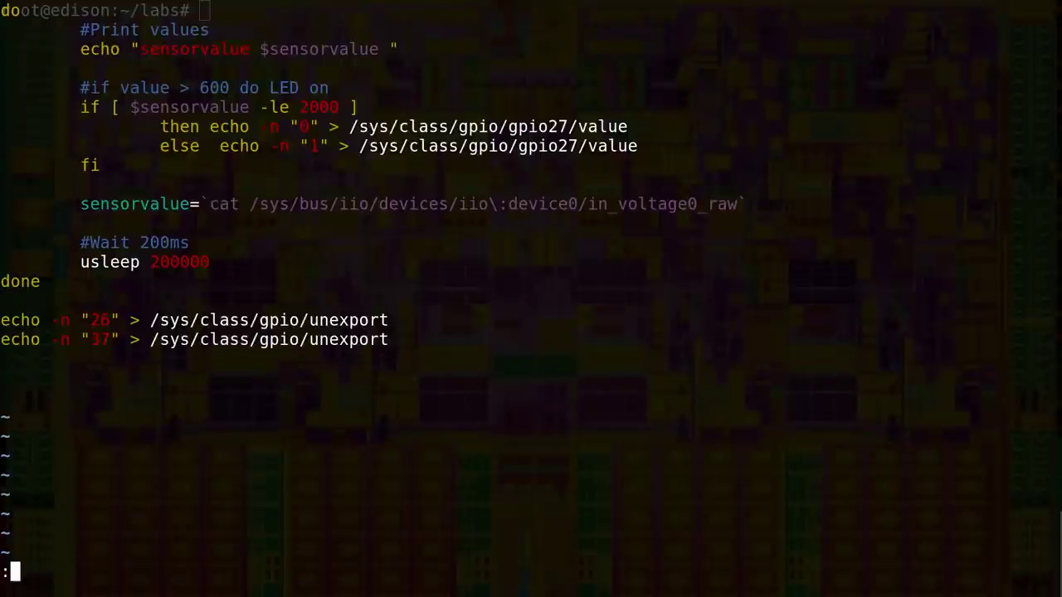
pyautogui.write('q')
pyautogui.press('Return')
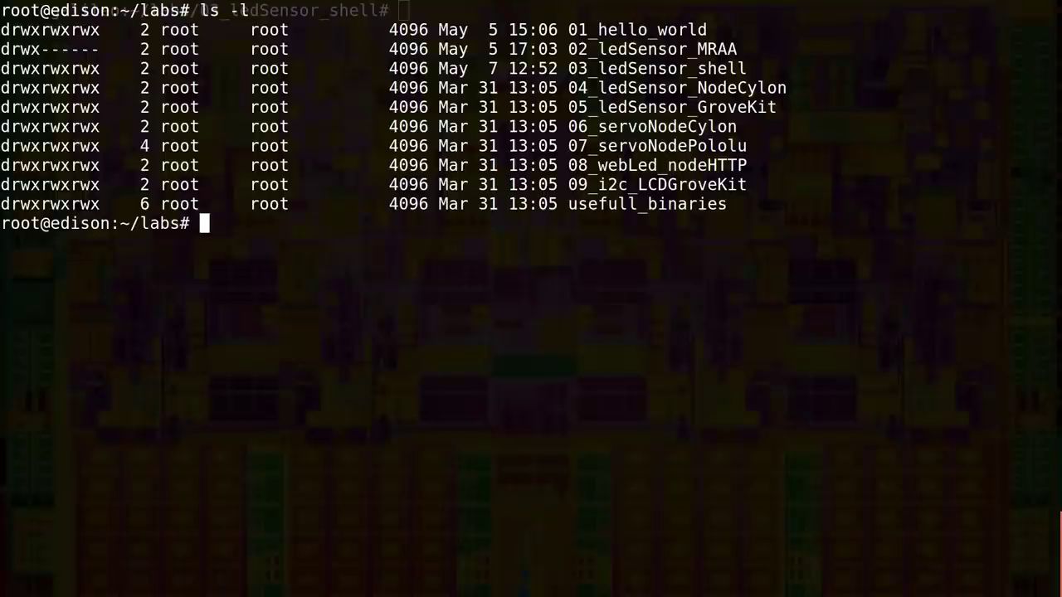
pyautogui.write('cd 03')
# List the labs folder, enter 03_ledSensor_shell, and list its scripts.
pyautogui.press('Tab')
pyautogui.press('Return')
pyautogui.write('ls -l')
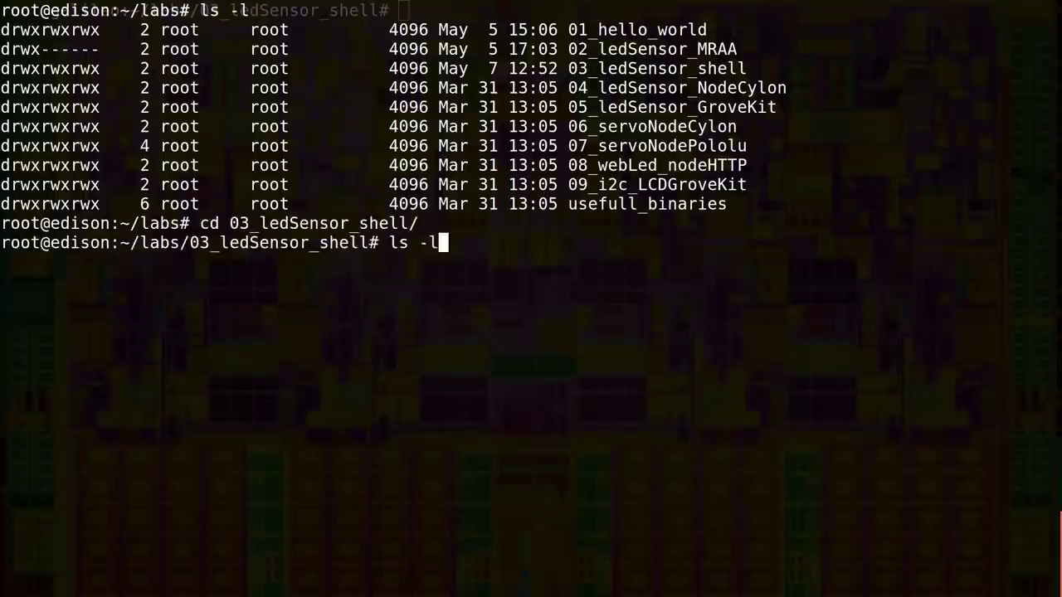
pyautogui.press('Return')
pyautogui.write('sh led')
# Run ledsensor_edison.sh, stop it with Ctrl+C, and open it in Vim.
pyautogui.press('Tab')
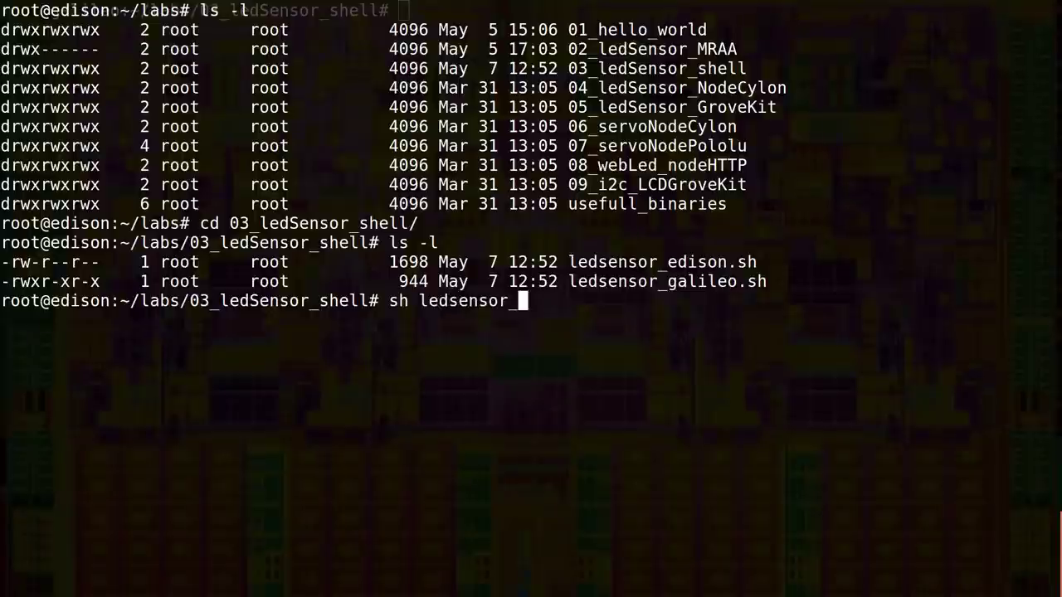
pyautogui.write('e')
pyautogui.press('Tab')
pyautogui.press('Return')
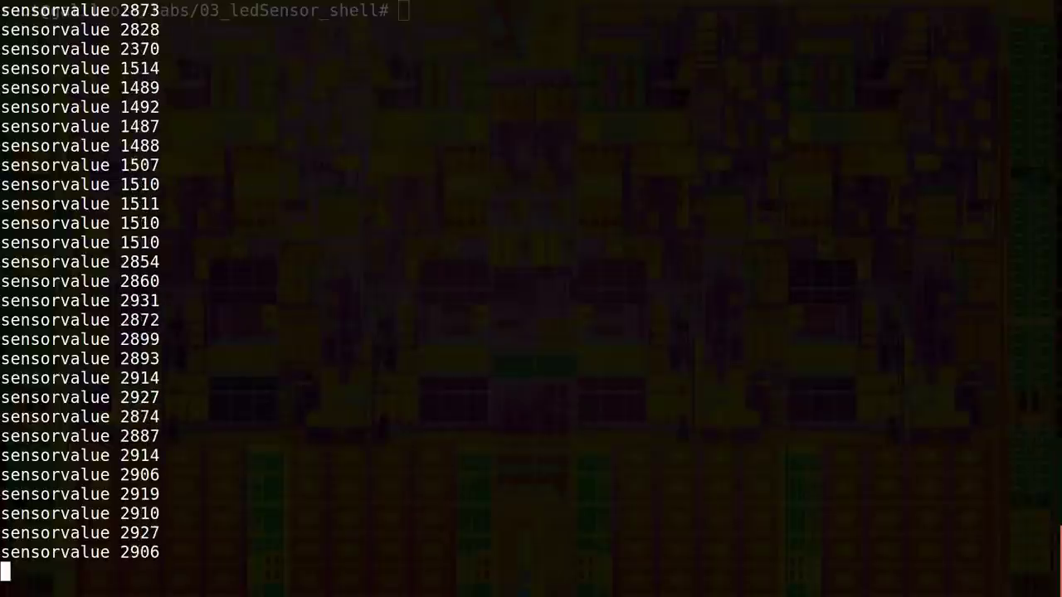
pyautogui.hotkey('ctrl', 'c')
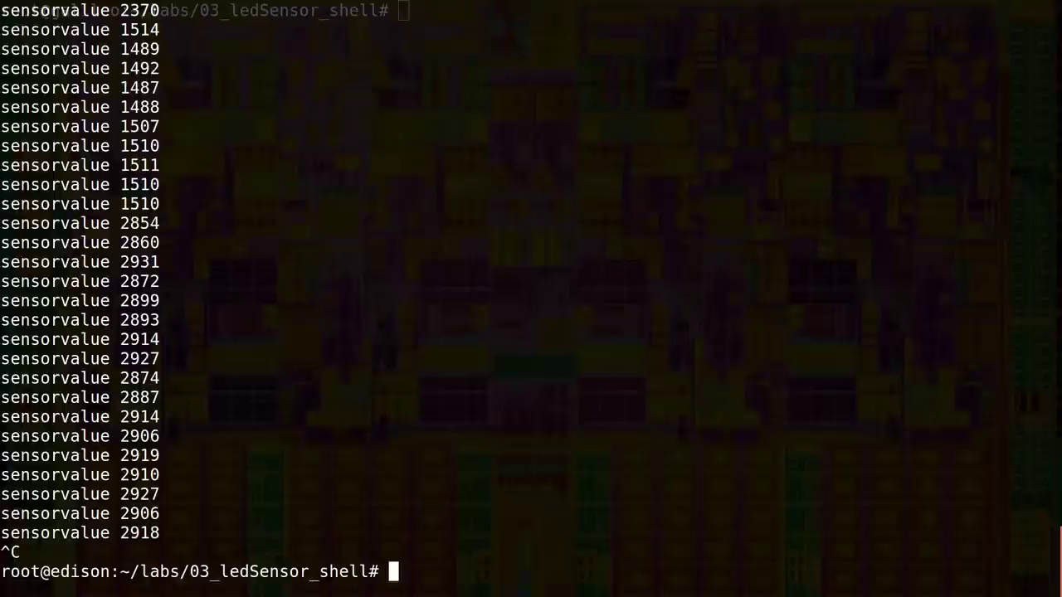
pyautogui.write('vim ledsensor_edison.sh')
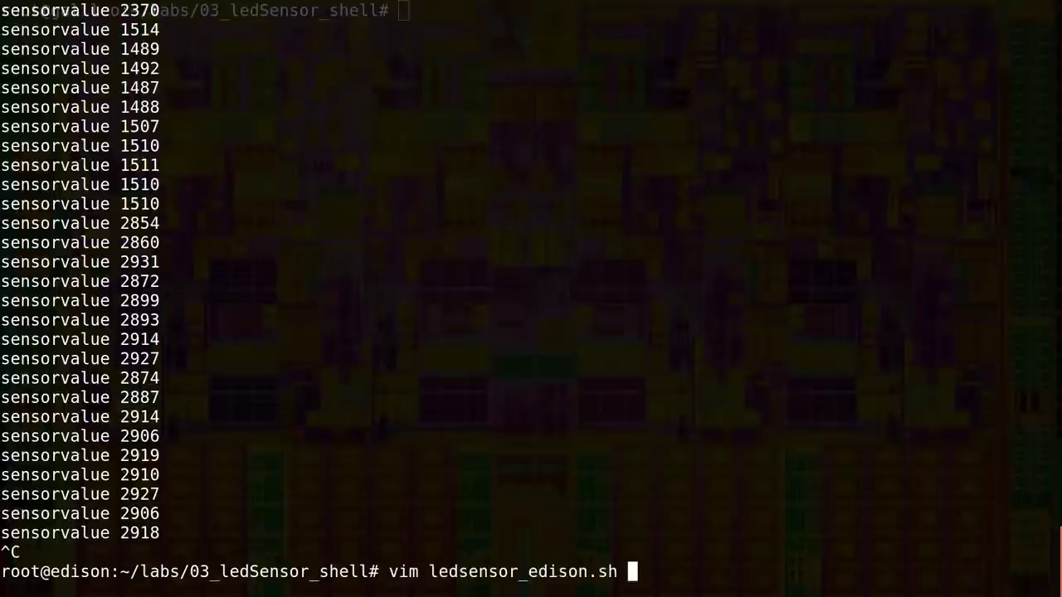
pyautogui.press('Return')
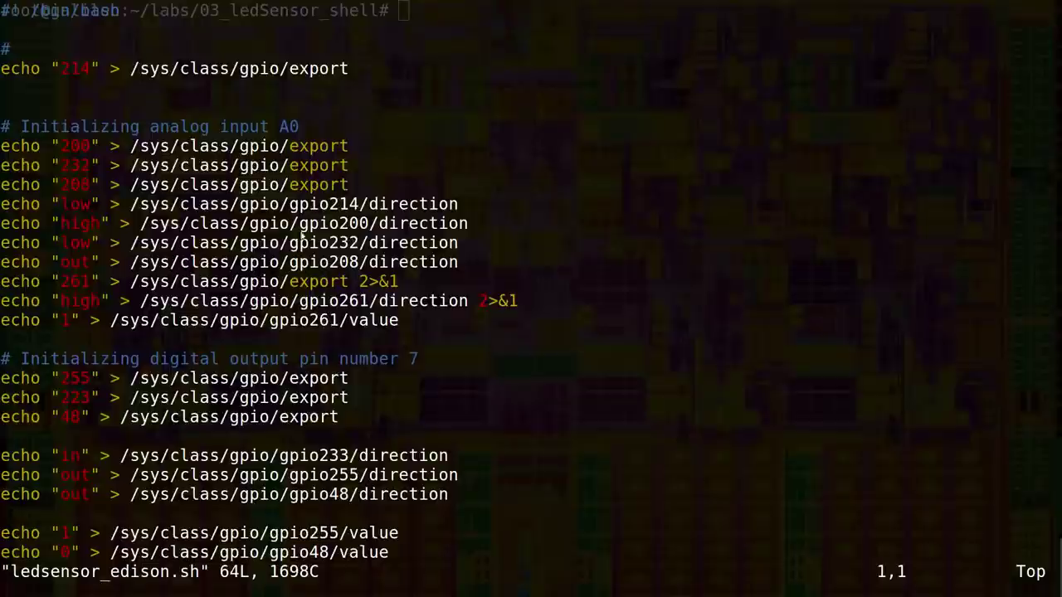
# Highlight the exported pin numbers 208 and 261.
pyautogui.moveTo(63, 146)
pyautogui.mouseDown()
pyautogui.moveTo(75, 152)
pyautogui.moveTo(74, 184)
pyautogui.mouseUp()
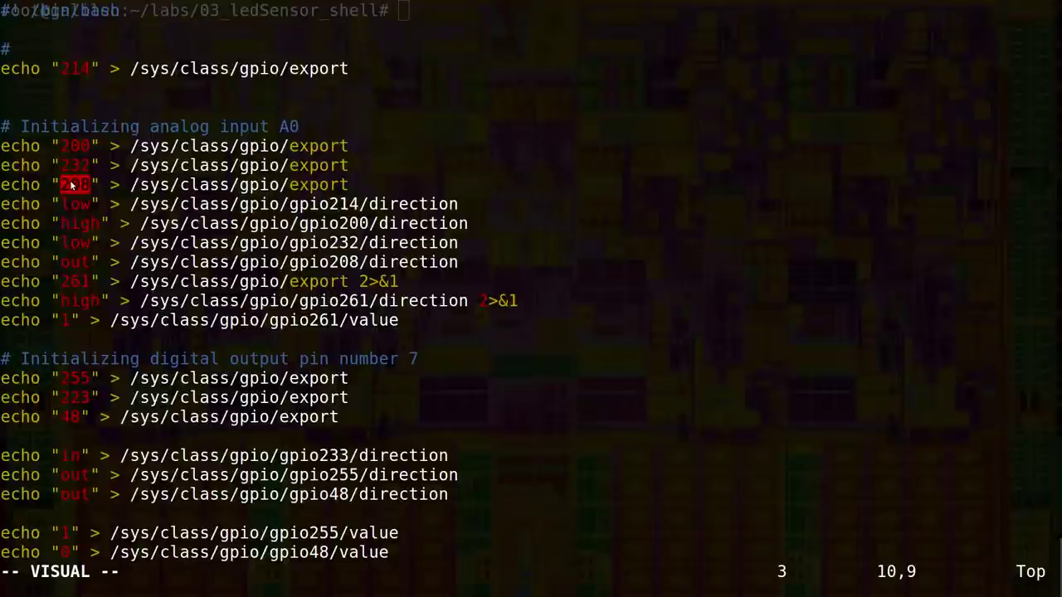
pyautogui.moveTo(63, 281); pyautogui.dragTo(86, 281)
pyautogui.click(265, 263)
pyautogui.scroll(-2, 549, 234)
pyautogui.scroll(-1, 549, 234)
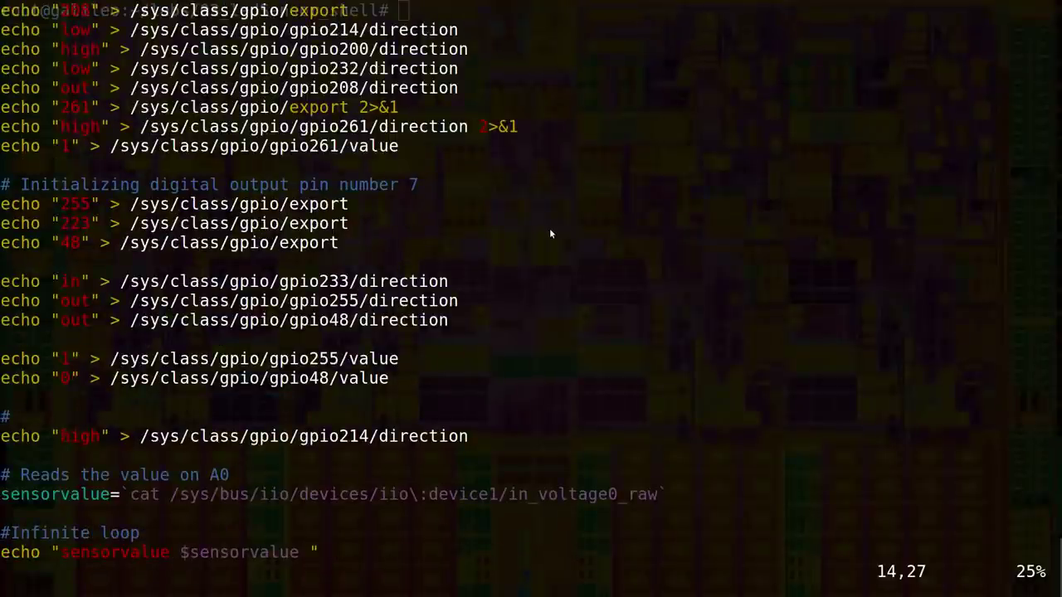
pyautogui.scroll(-4, 549, 234)
# Highlight the A0 sensorvalue line, the else-branch gpio48 write and the six unexport lines.
pyautogui.tripleClick(409, 205)
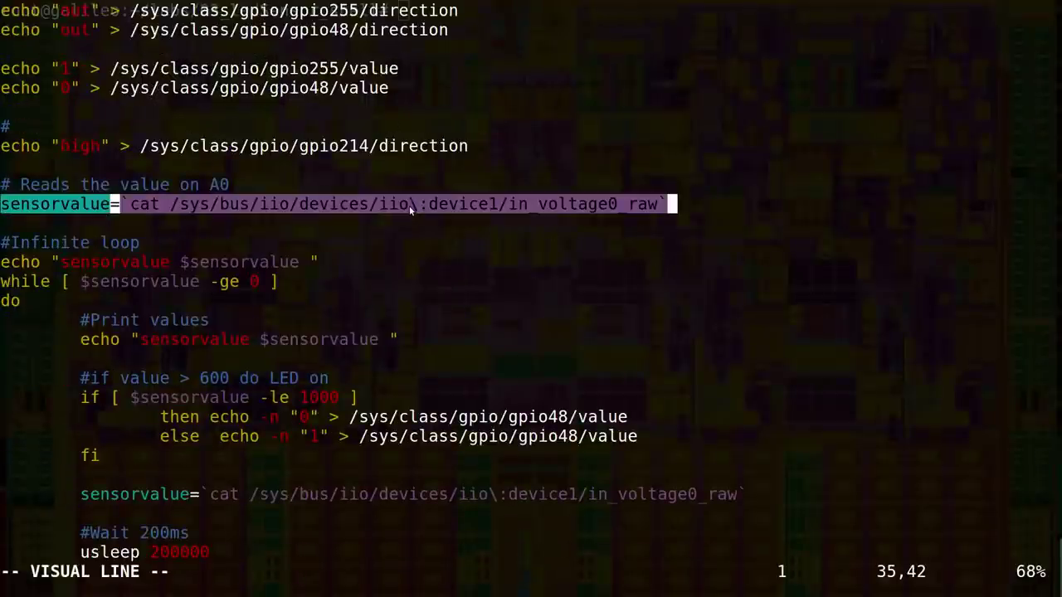
pyautogui.click(431, 417)
pyautogui.click(427, 437)
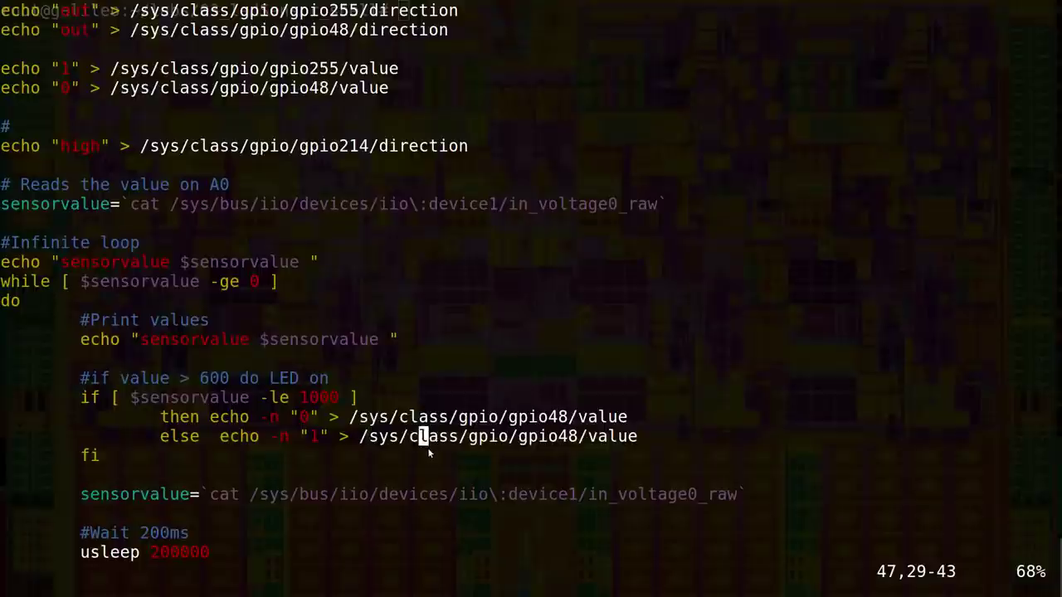
pyautogui.scroll(-5, 428, 437)
pyautogui.moveTo(267, 365); pyautogui.dragTo(314, 521)
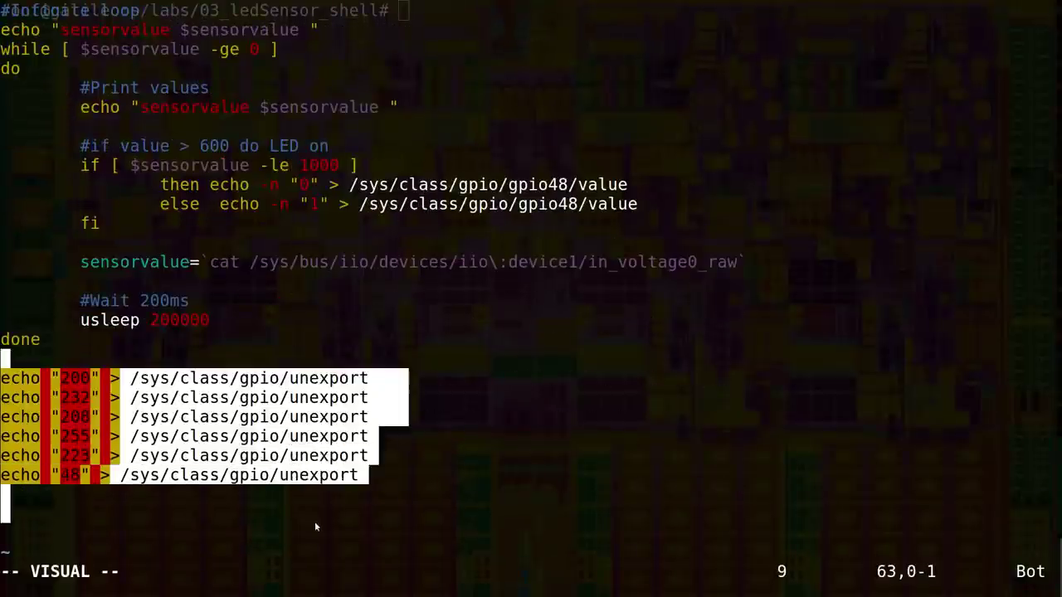
pyautogui.click(508, 419)
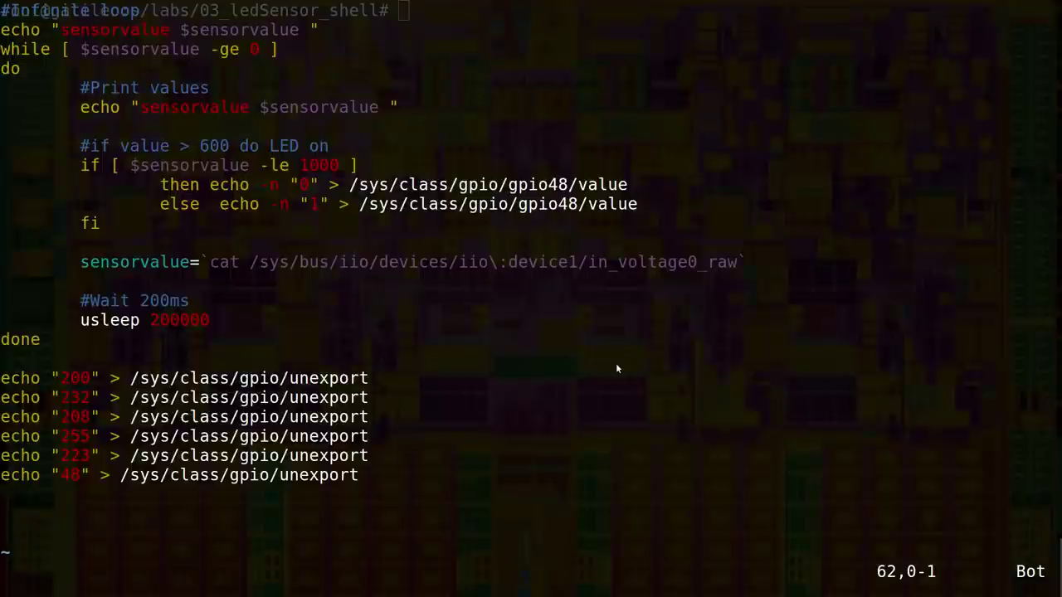
pyautogui.scroll(7, 616, 369)
pyautogui.scroll(8, 616, 363)
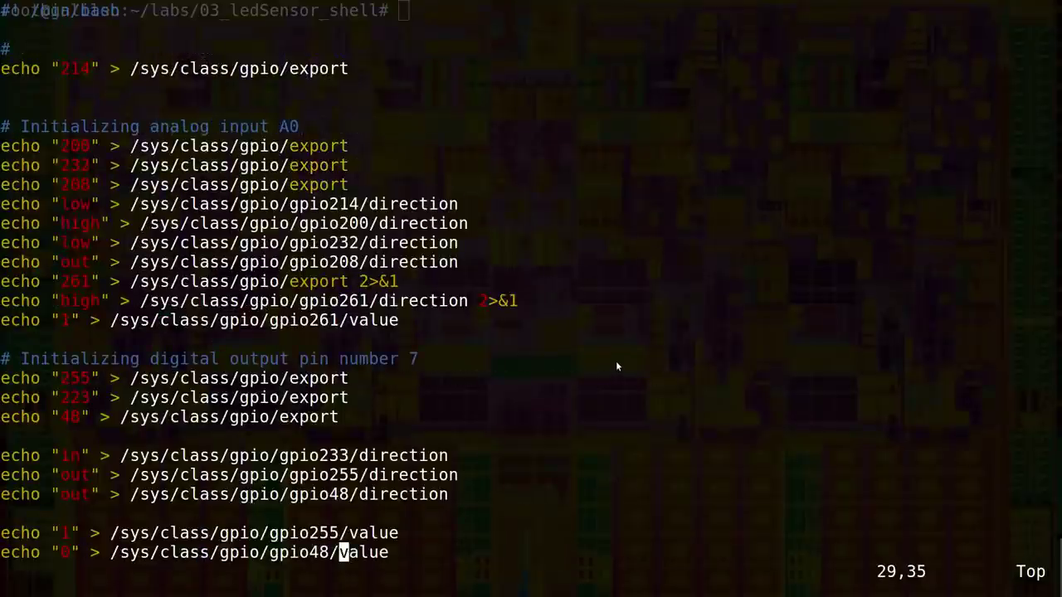